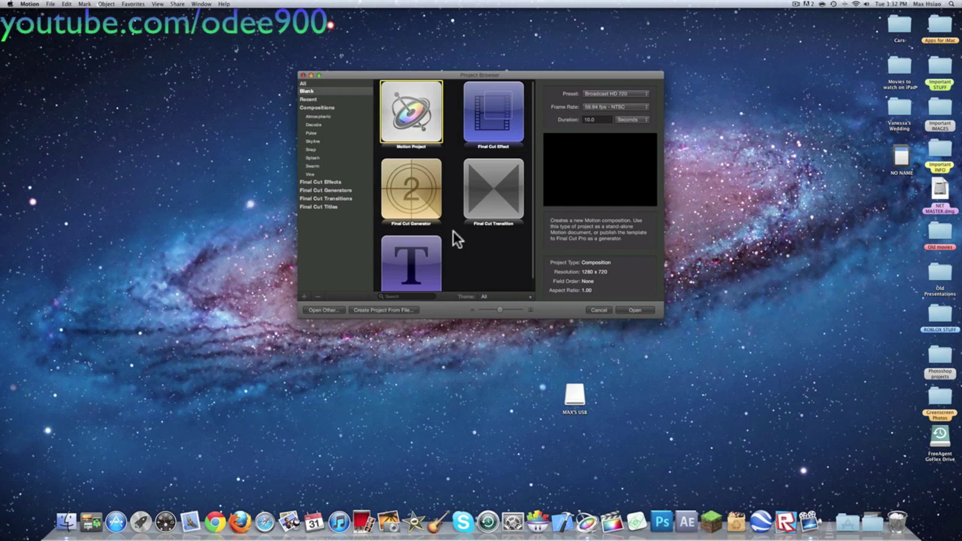
Preview the Atmospheric Open, Lower Third and Menu templates, then show the Decode templates
left_click(316, 117)
left_click(392, 198)
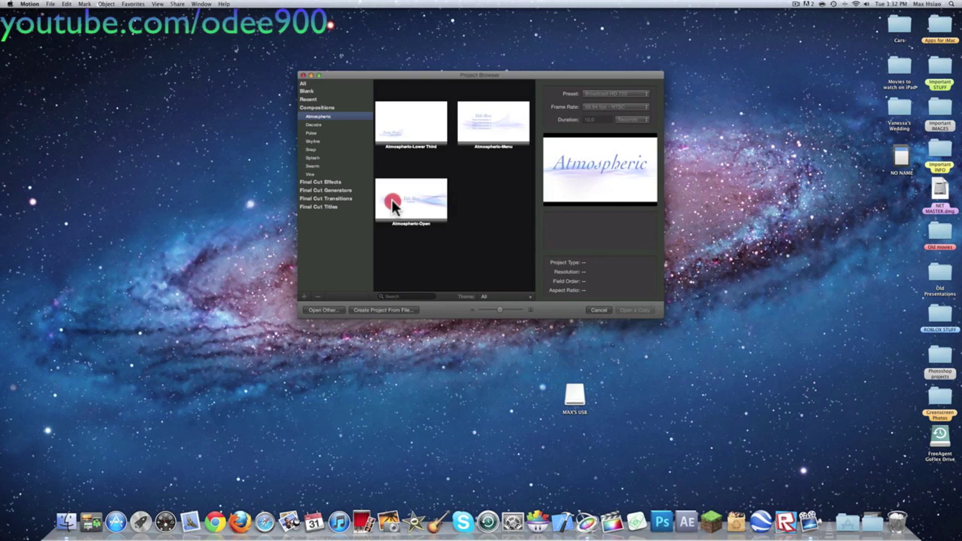
left_click(434, 138)
left_click(506, 134)
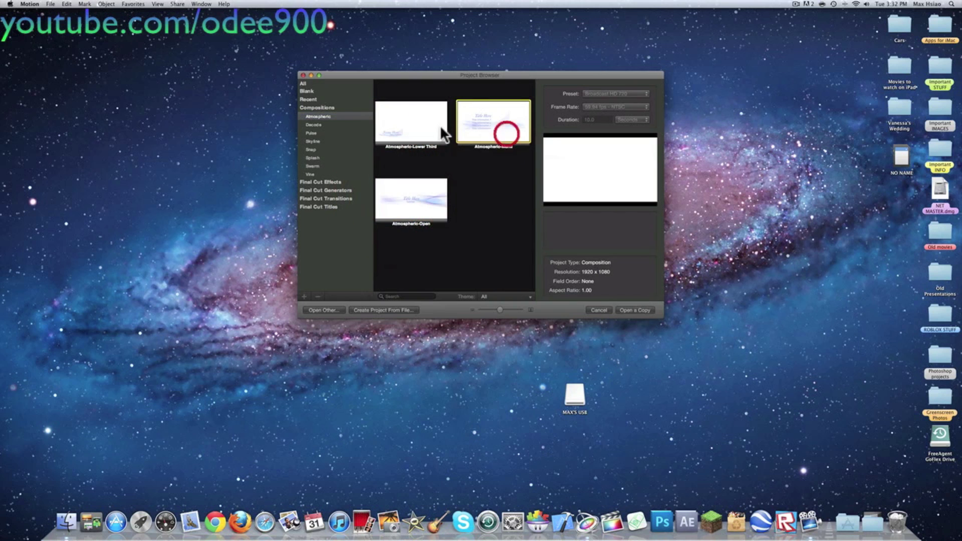
left_click(383, 130)
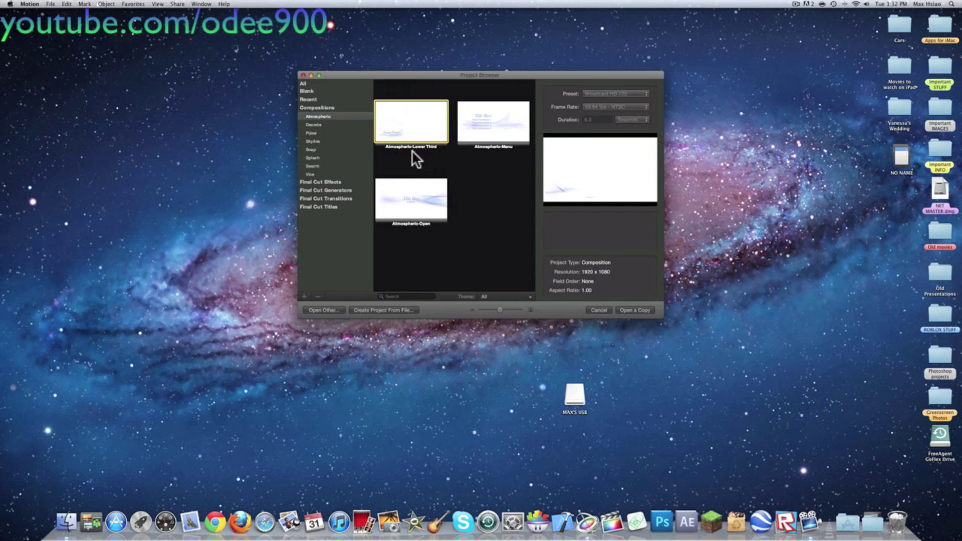
left_click(415, 195)
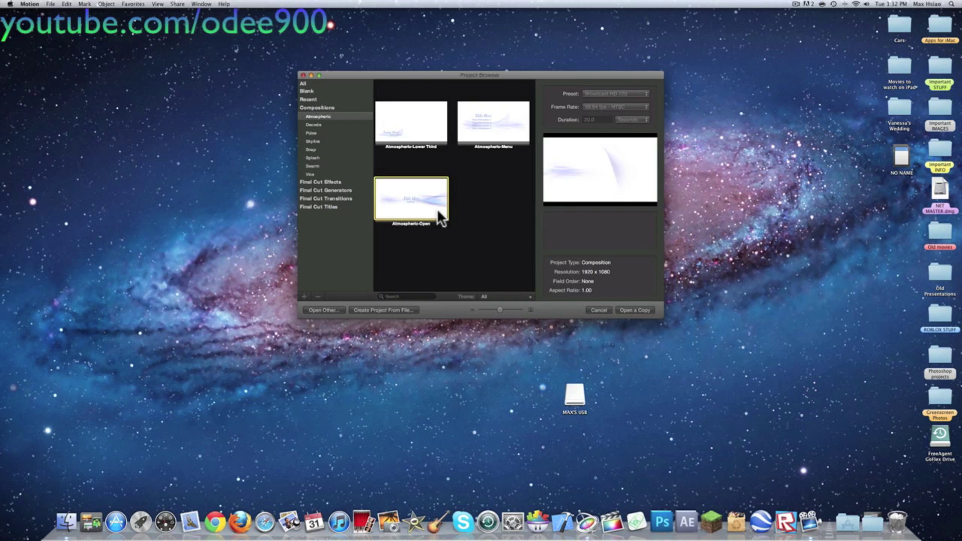
left_click(324, 122)
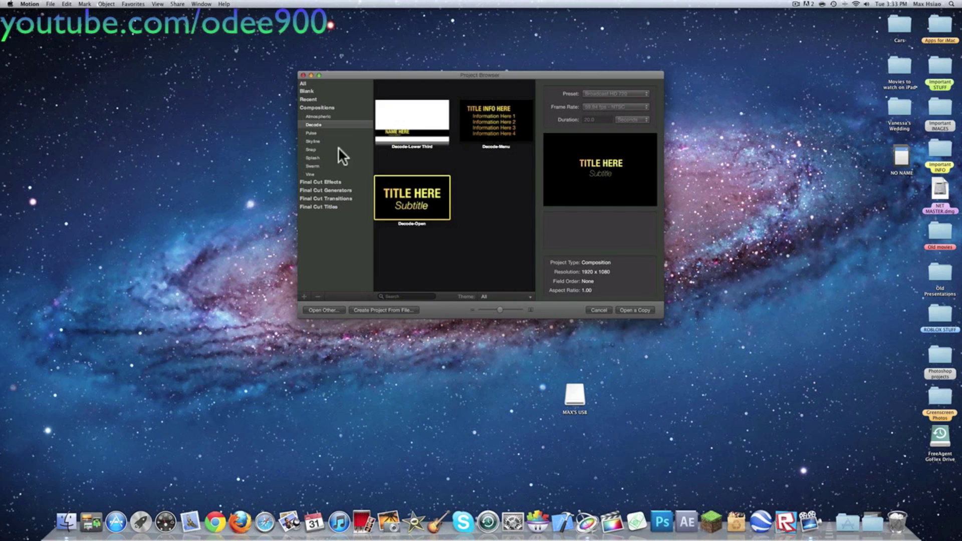
Browse the Pulse and Skyline templates, preview Skyline-Open, then preview Snap-Open
left_click(315, 131)
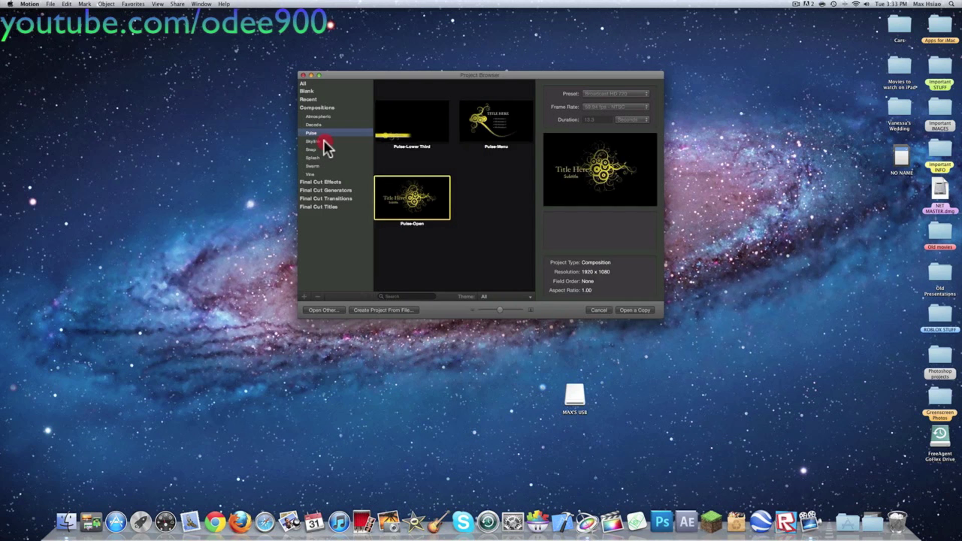
left_click(323, 140)
left_click(441, 200)
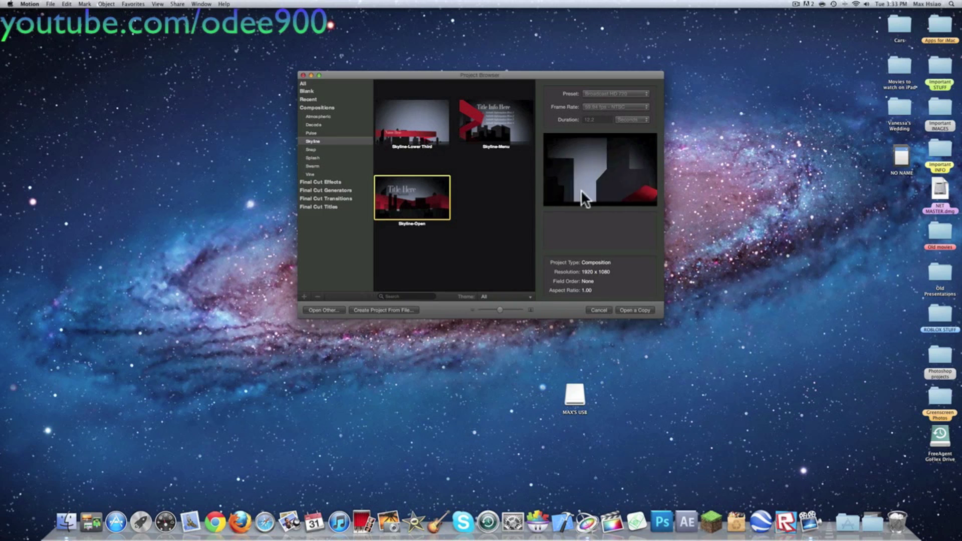
left_click(329, 147)
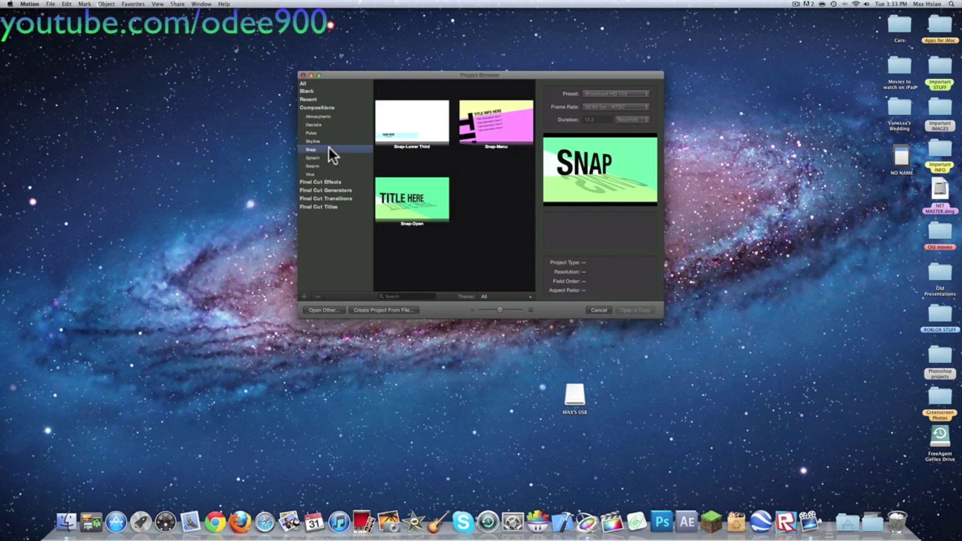
left_click(412, 201)
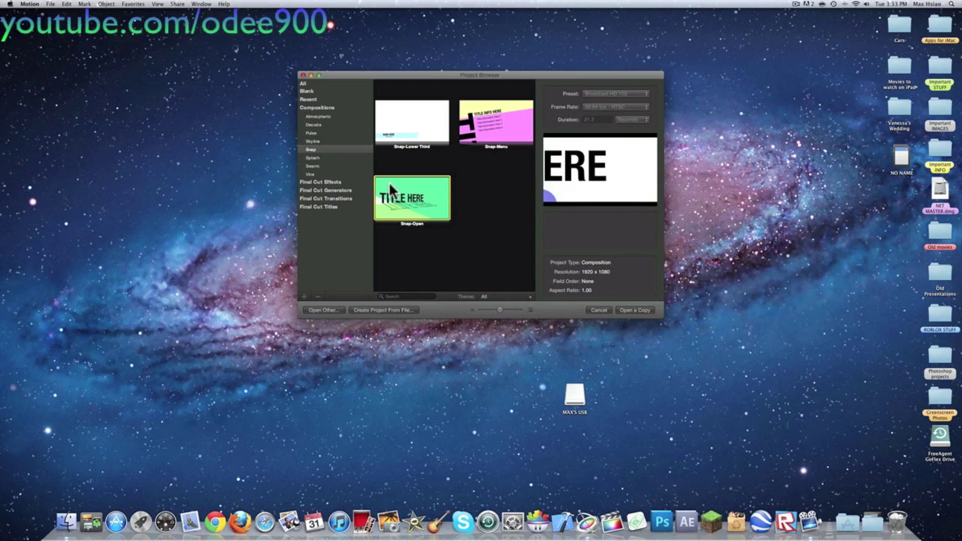
Preview Splash-Open, browse Swarm and Vine (previewing Vine-Open), then return to Splash
left_click(311, 156)
left_click(431, 197)
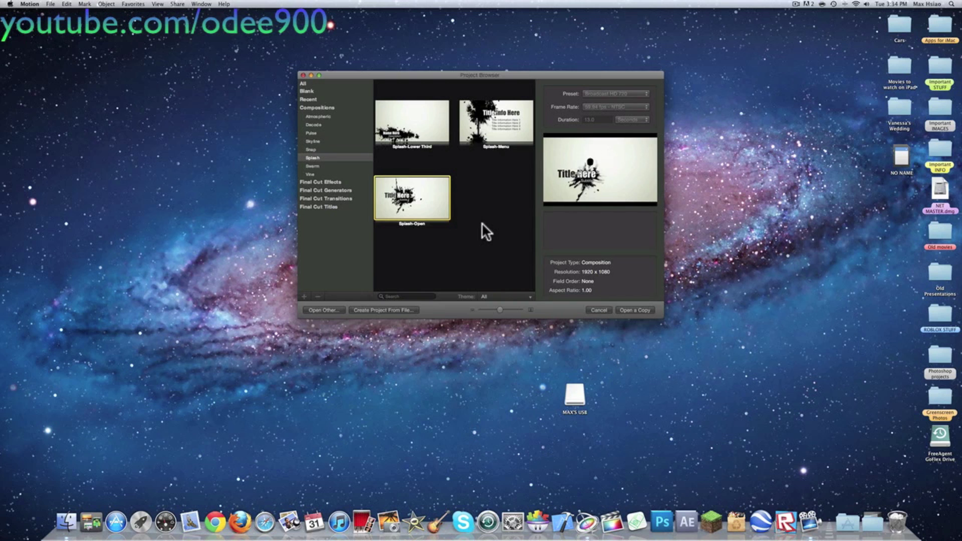
left_click(325, 165)
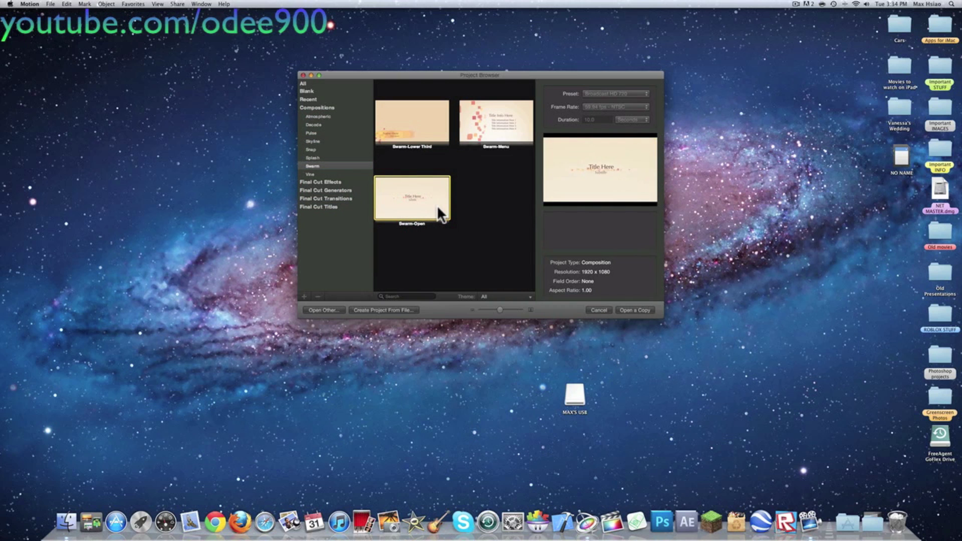
left_click(309, 174)
left_click(382, 191)
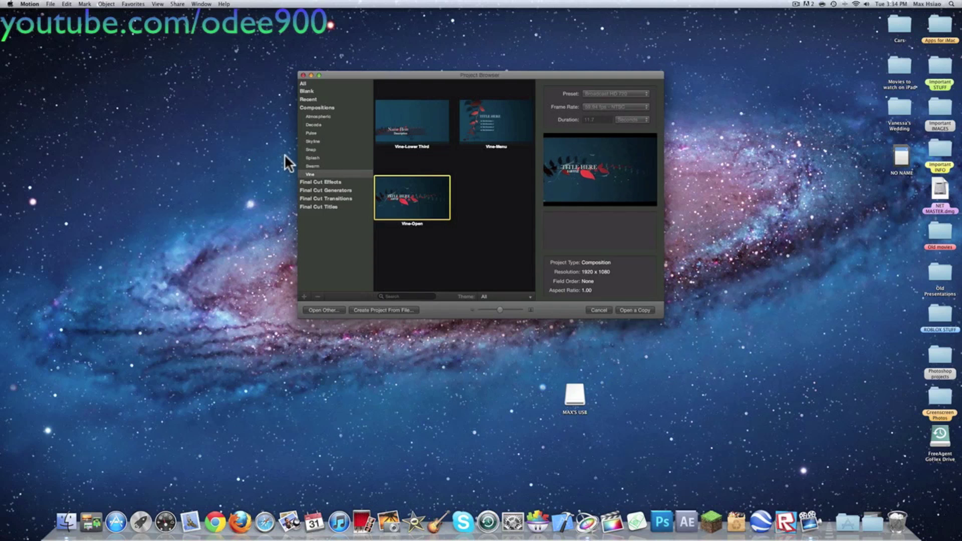
left_click(312, 156)
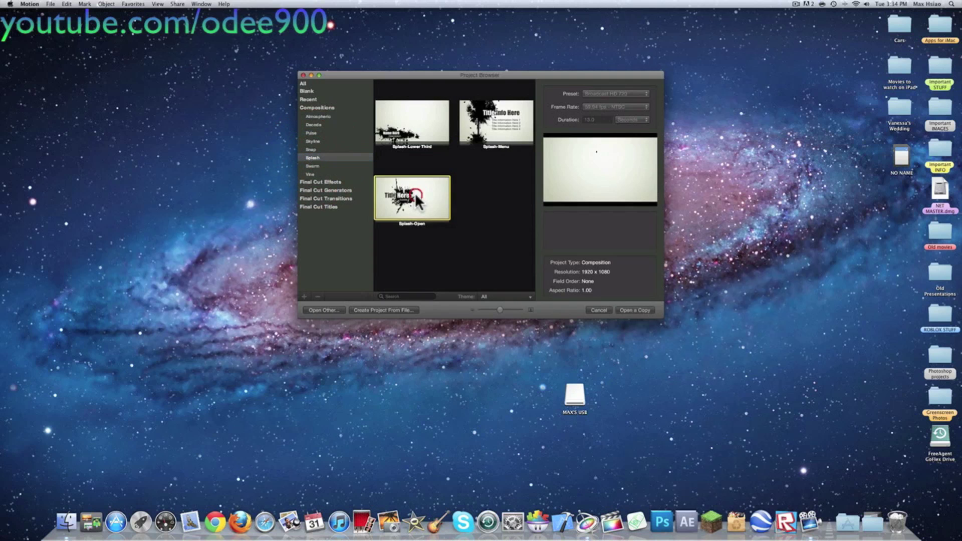
Open Splash-Open as a new project and scrub the playhead to frame 221
double_click(415, 194)
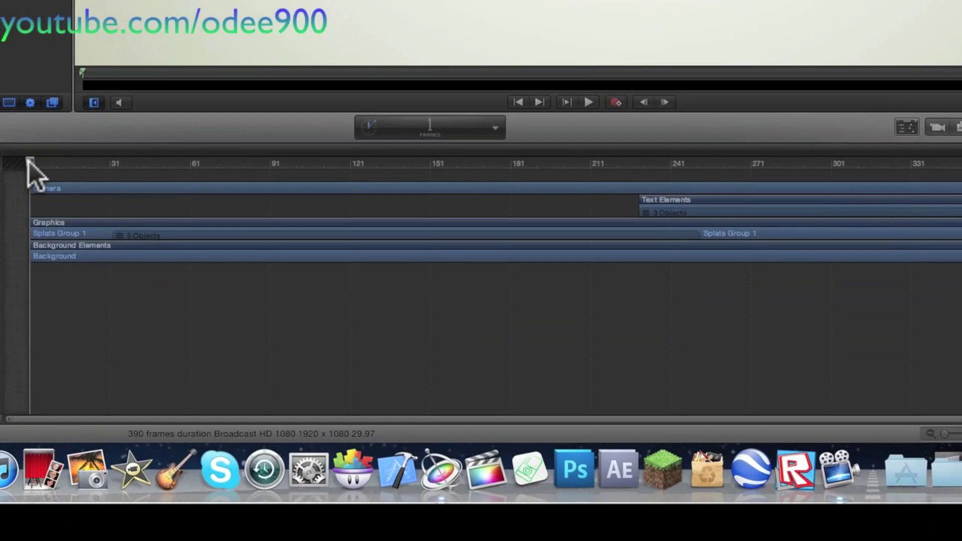
left_click_drag(29, 162, 669, 199)
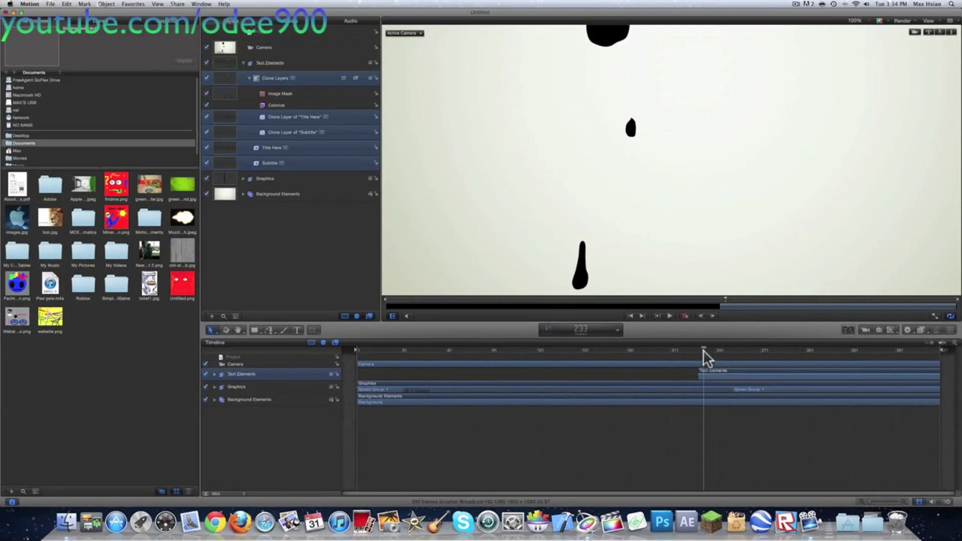
Scrub to frame 243 and select the title text group on the canvas
left_click_drag(702, 350, 719, 348)
left_click(727, 375)
left_click(541, 179)
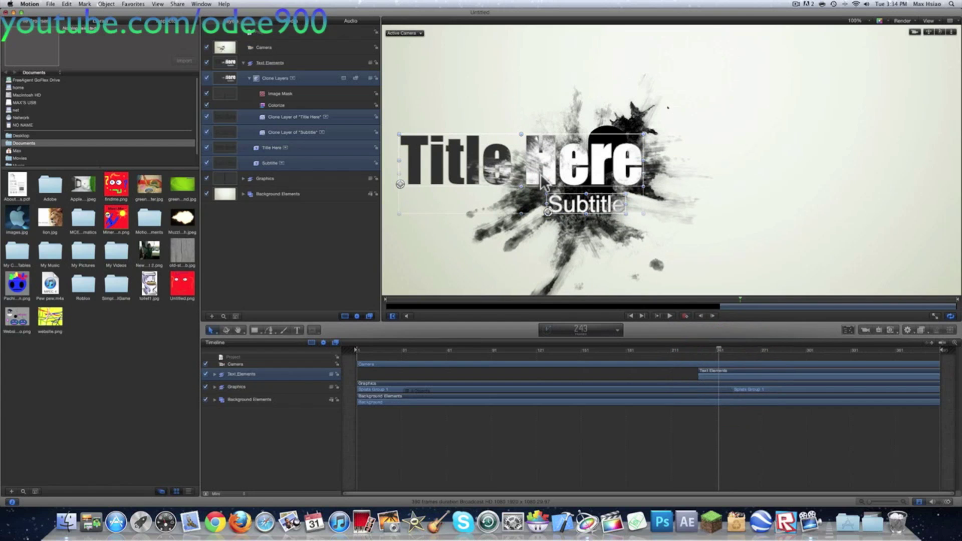
left_click(543, 158)
left_click(543, 158)
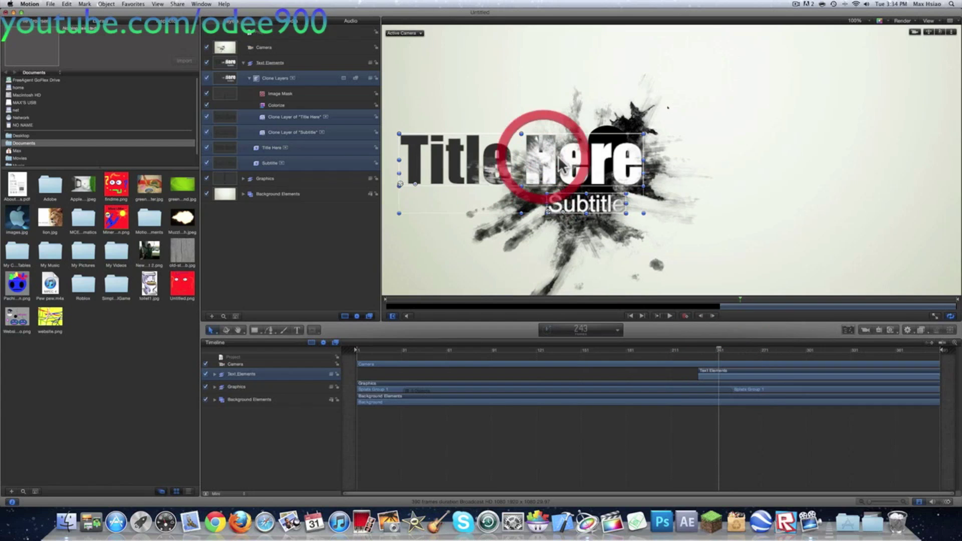
left_click(551, 159)
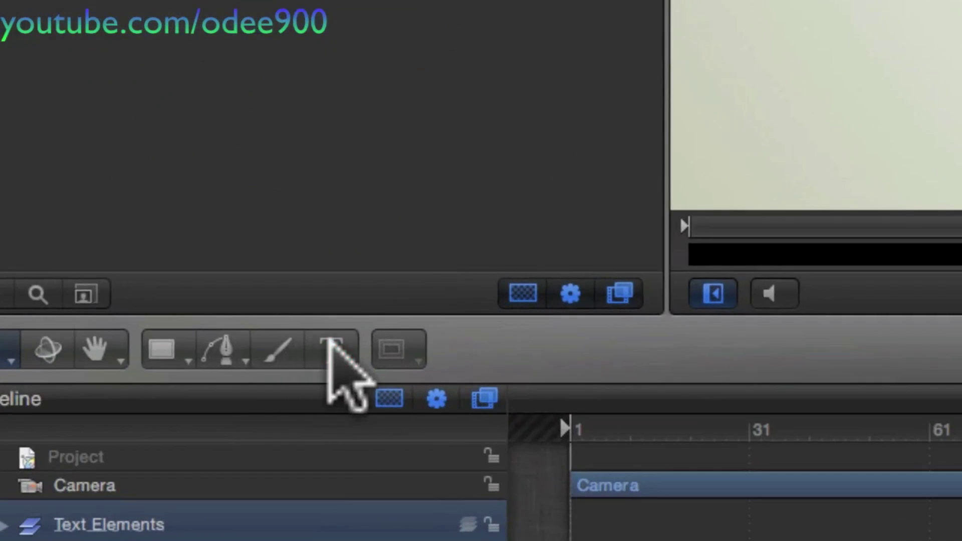
With the Text tool, select the word 'Title' in the Title Here text
left_click(297, 331)
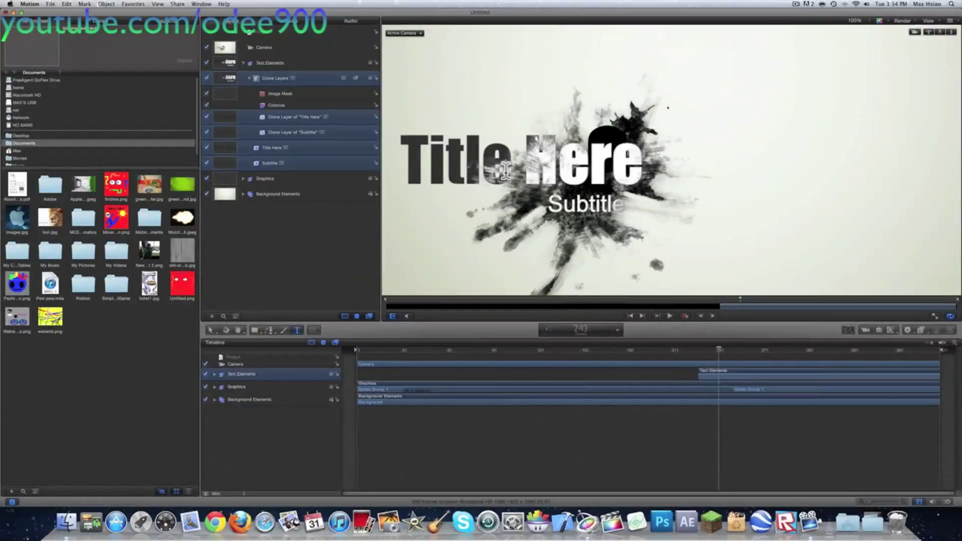
left_click(507, 170)
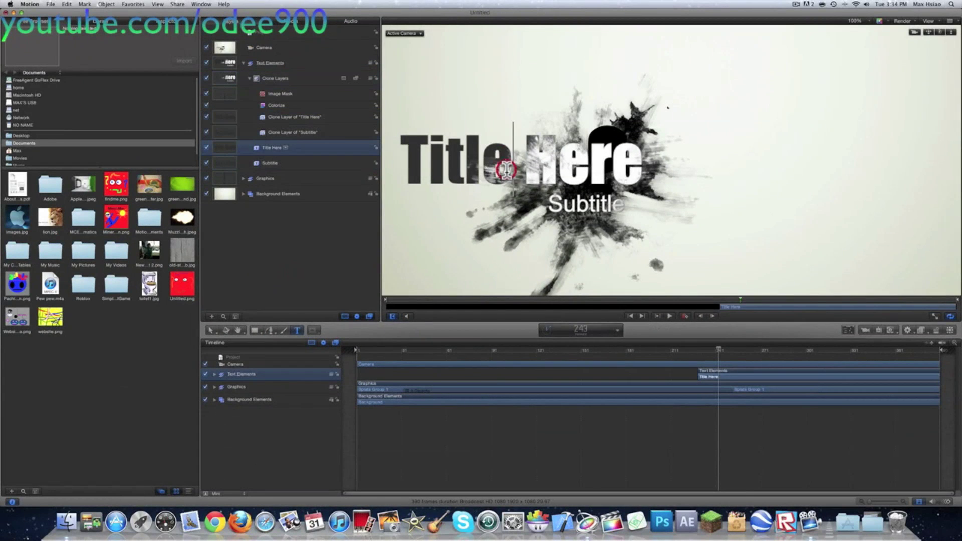
left_click_drag(504, 172, 421, 168)
Undo the accidental title edit so the word 'Title' is restored
double_click(420, 166)
type("d")
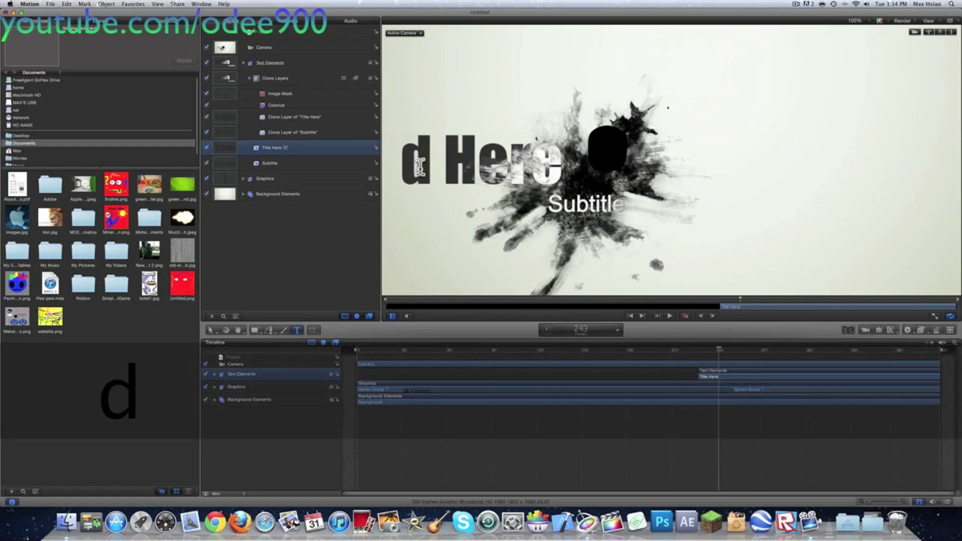
key("BackSpace")
key("super+z")
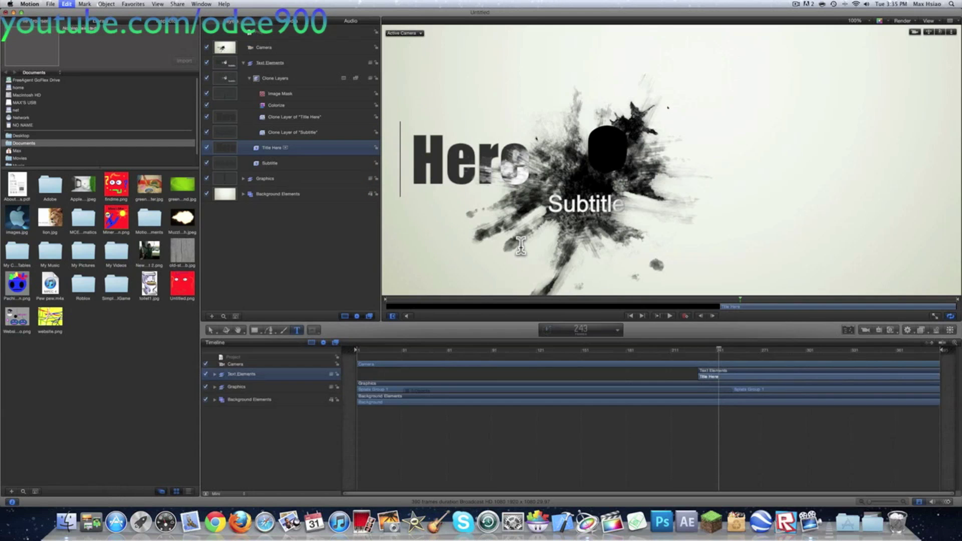
key("super+z")
left_click(483, 170)
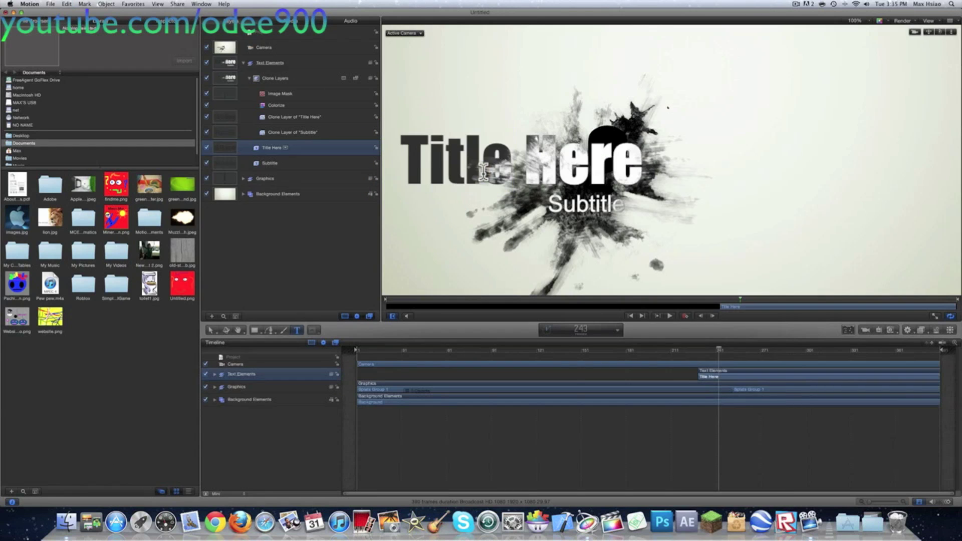
Replace 'Title' with 'ODEE900' and select the word 'Here'
double_click(480, 171)
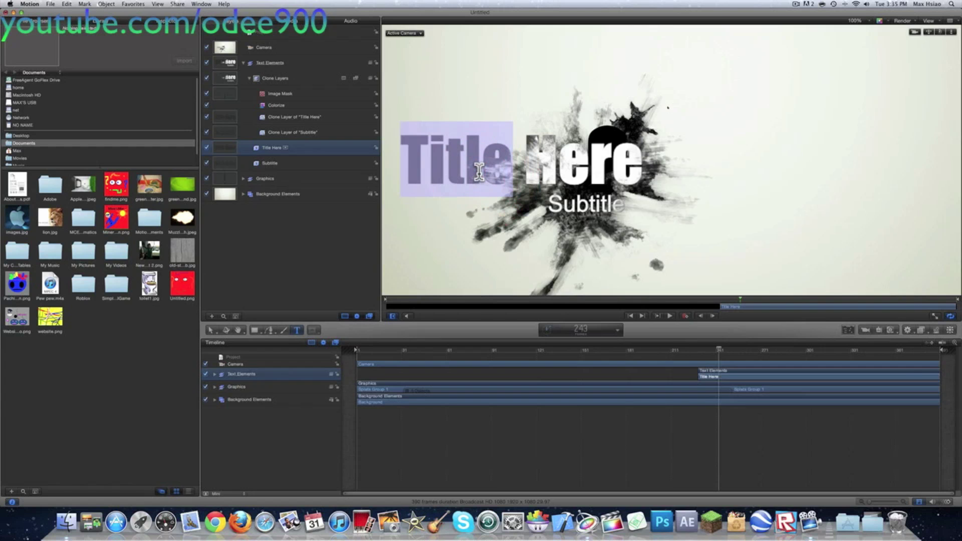
type("ODEE900")
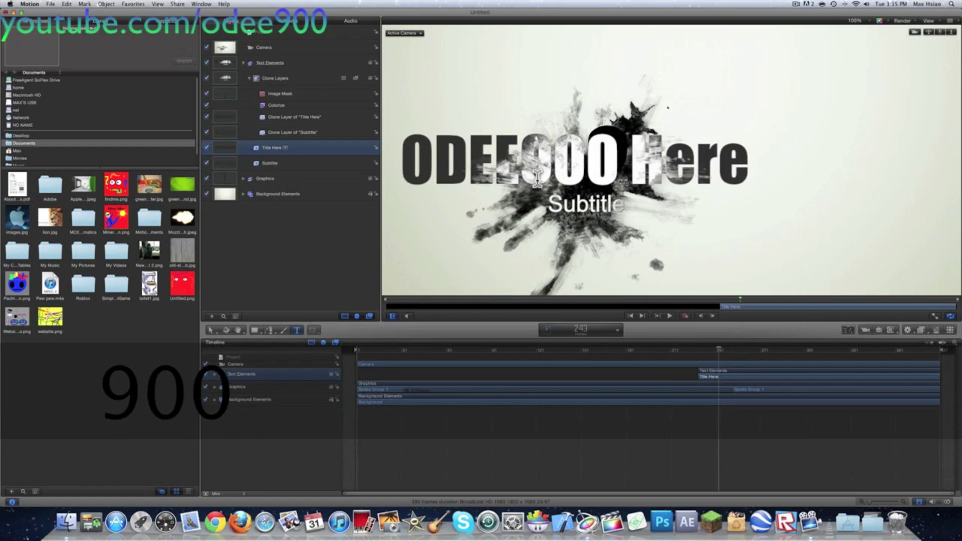
double_click(640, 170)
Type FILMS, change the subtitle to 'Tutorials made easy', and play the preview from the start
type("FILMS")
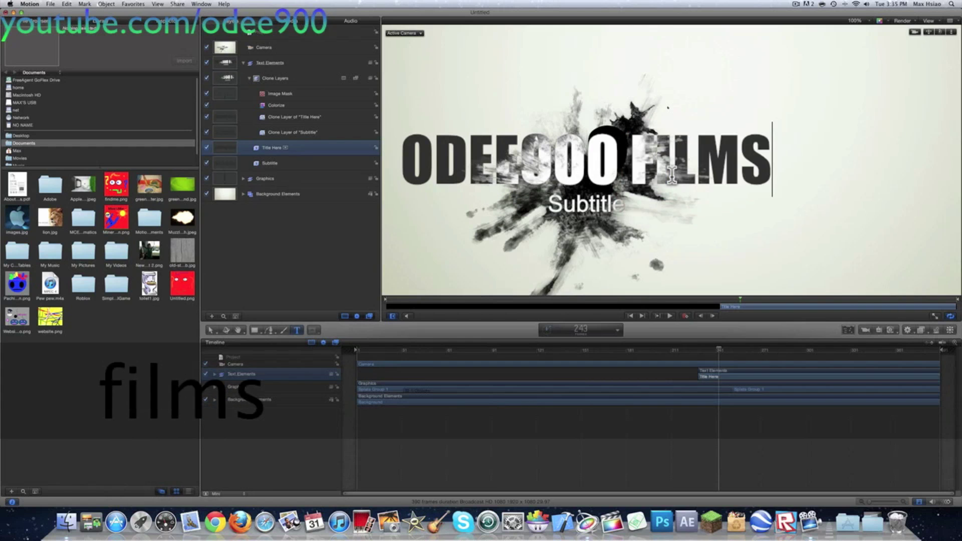
left_click(577, 197)
double_click(577, 200)
type("T")
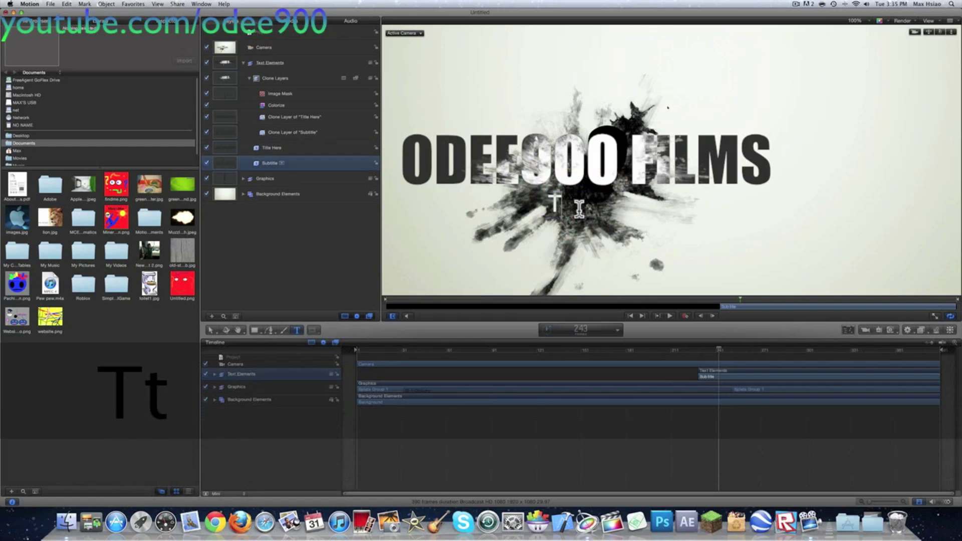
type("utorial")
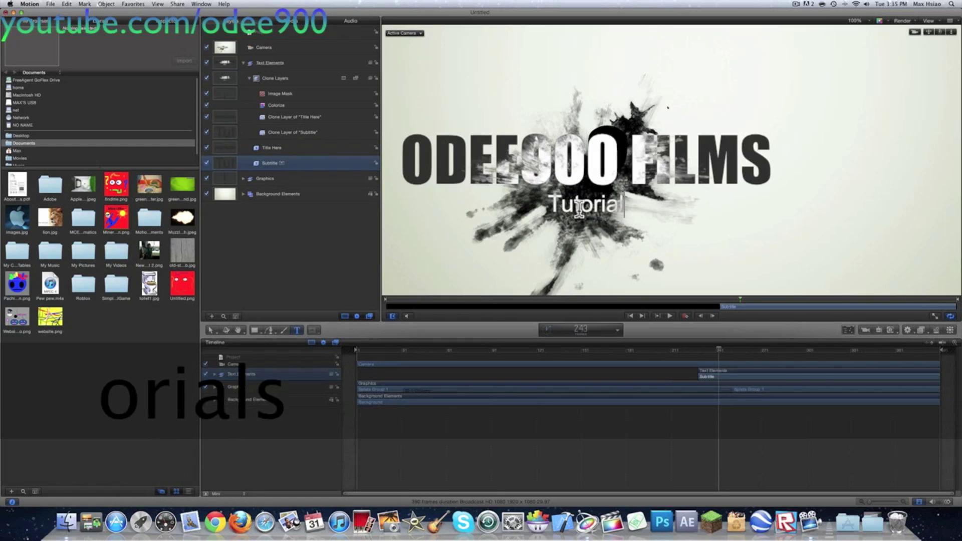
type("s made easy")
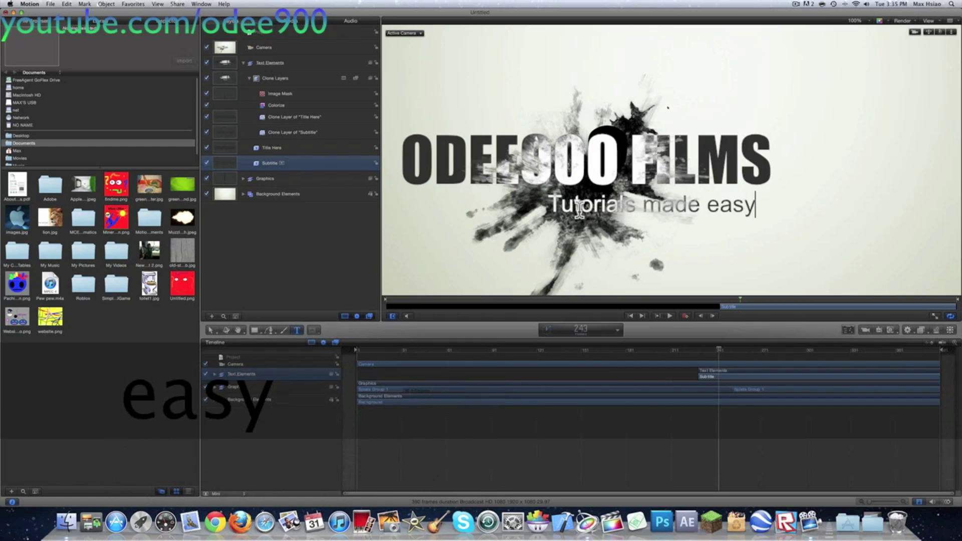
left_click(344, 353)
key("space")
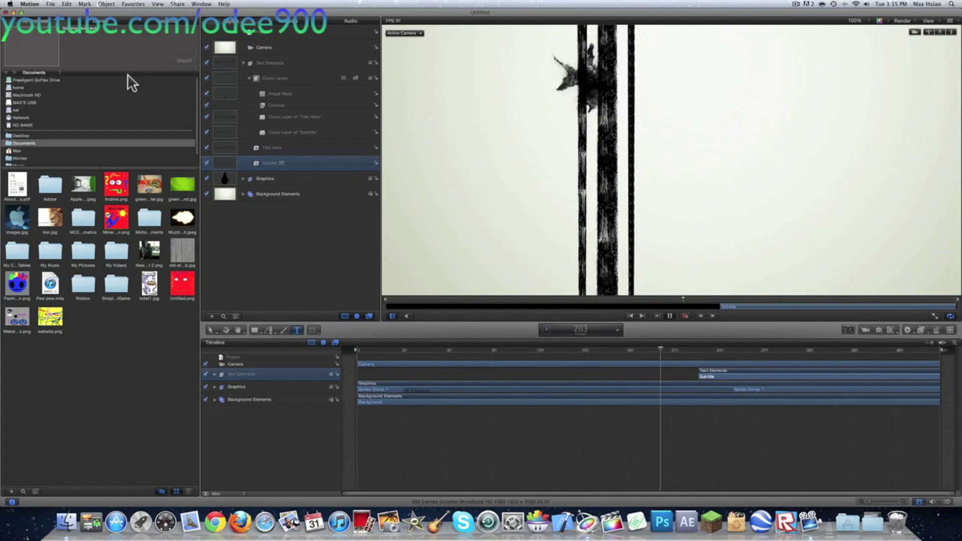
Close the Motion project without saving
key("ctrl+Up")
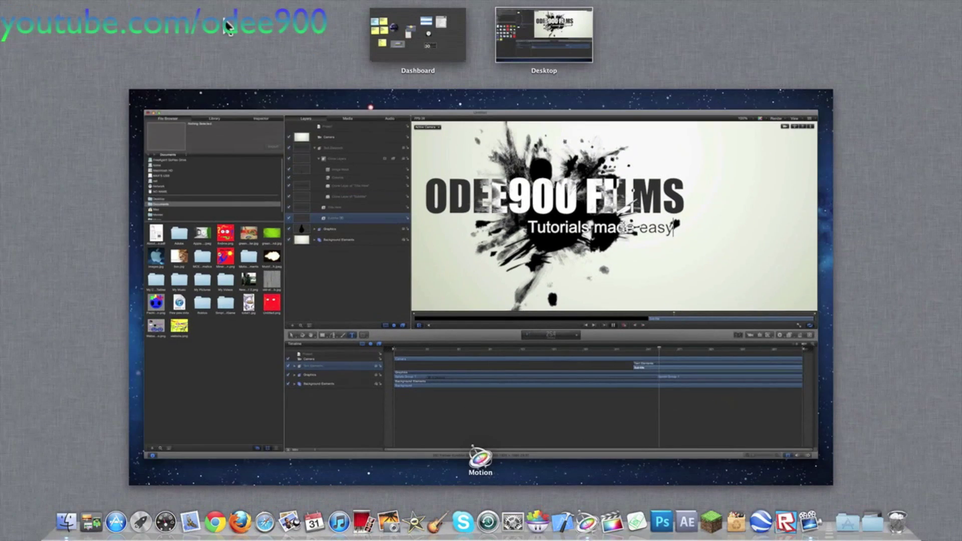
left_click(366, 169)
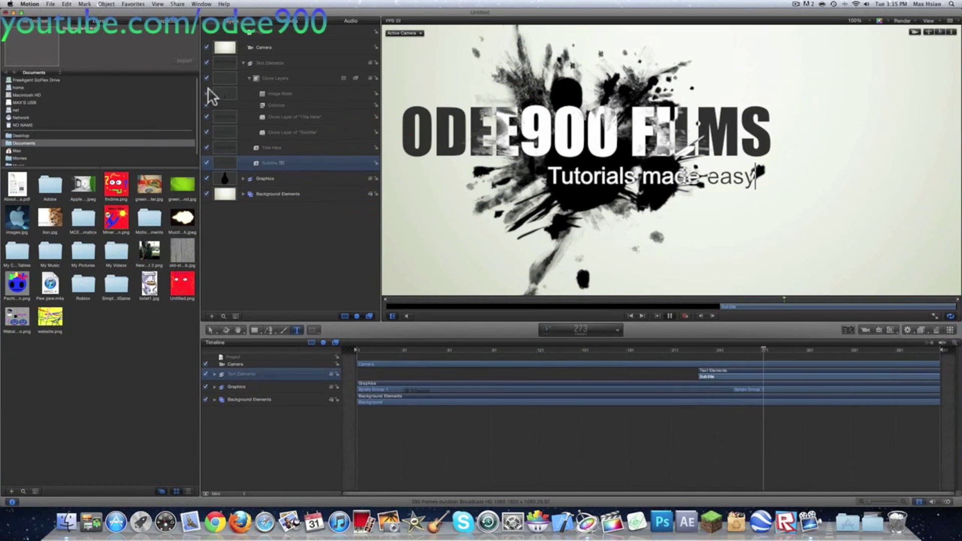
left_click(5, 12)
left_click(468, 54)
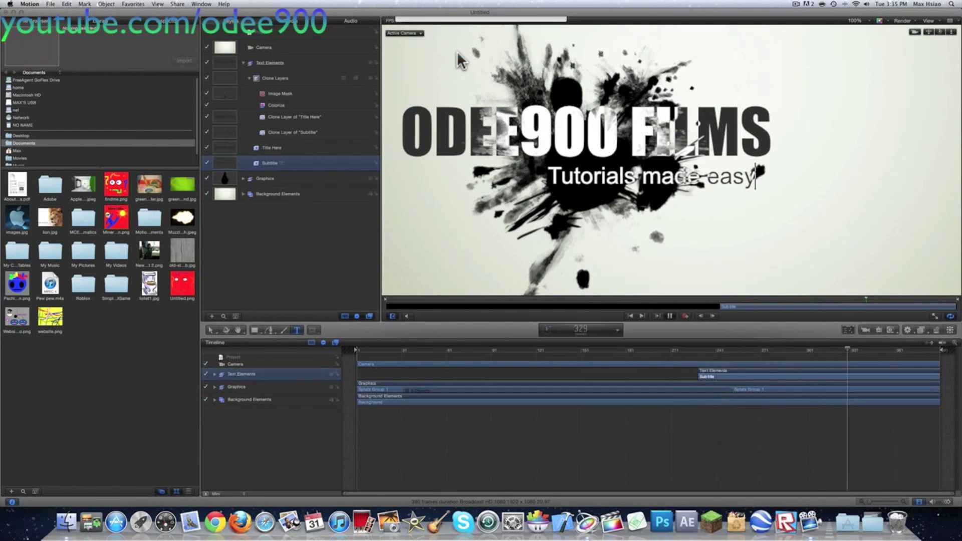
Open the final intro .mov file from the desktop's Old movies folder
left_click(546, 188)
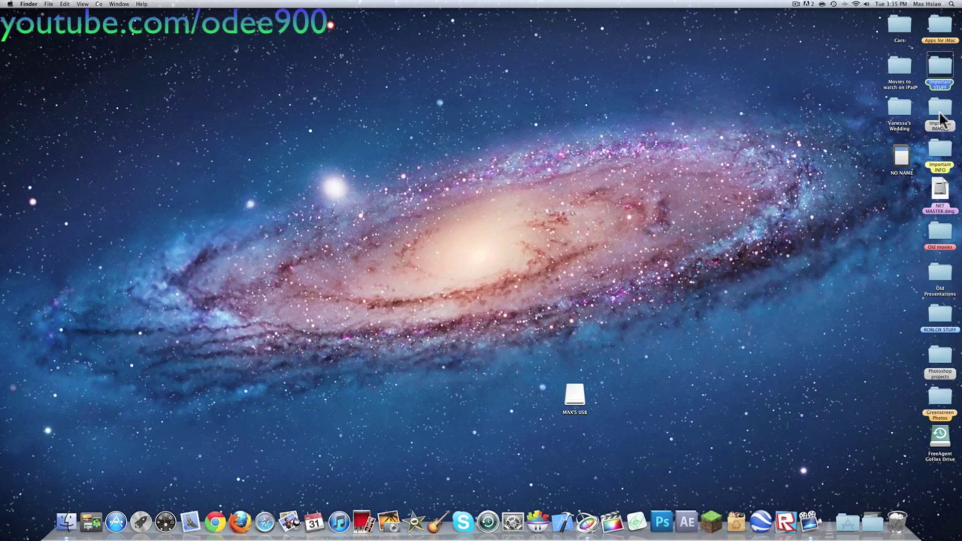
left_click(938, 149)
double_click(939, 235)
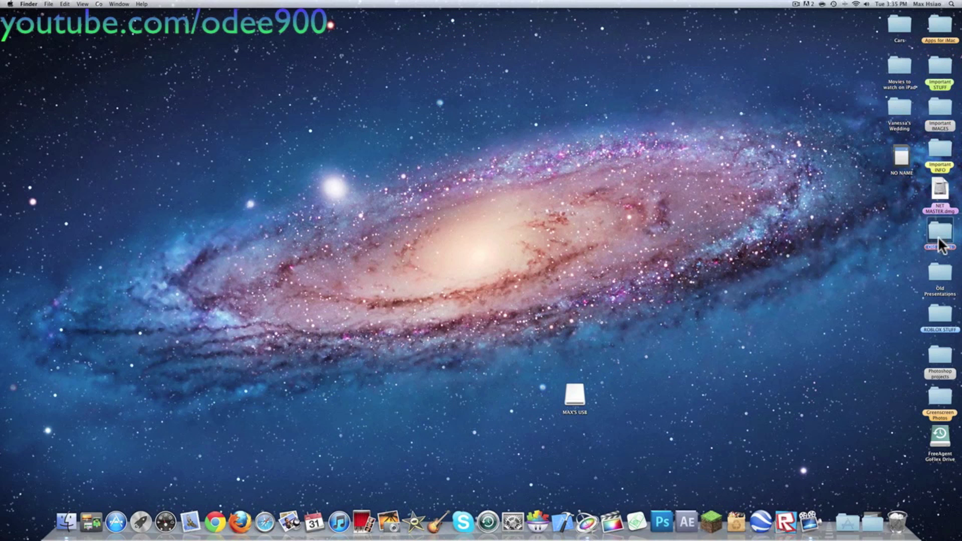
double_click(515, 364)
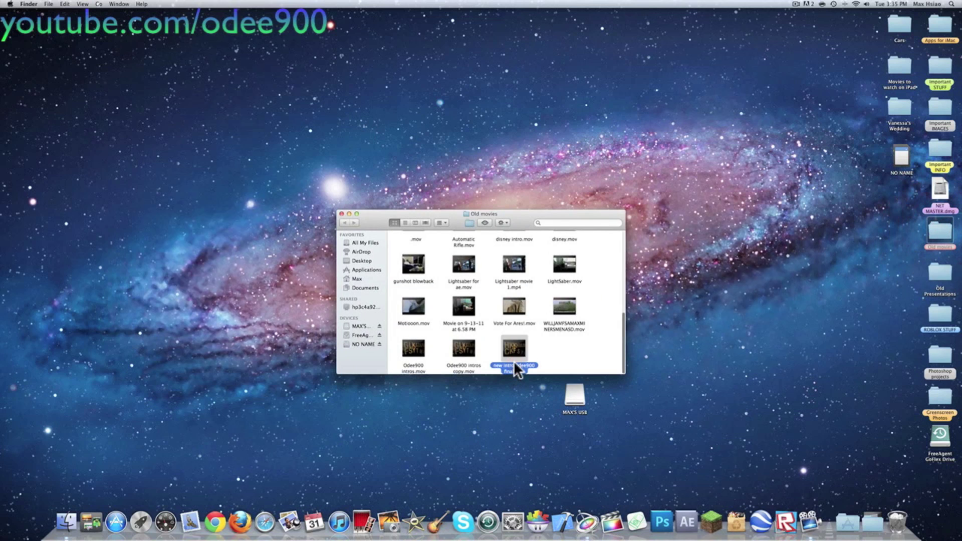
Play the intro movie in QuickTime Player and close it once it finishes
key("space")
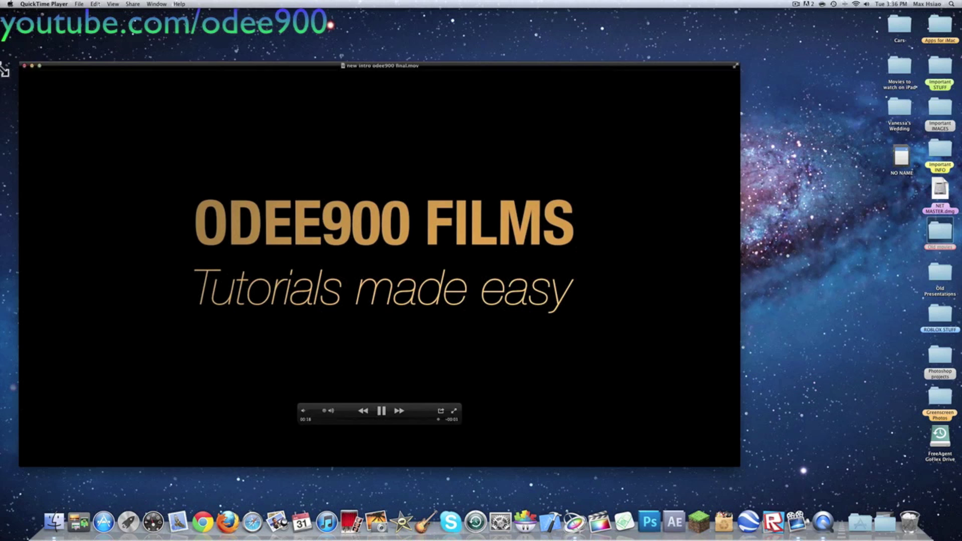
left_click(23, 65)
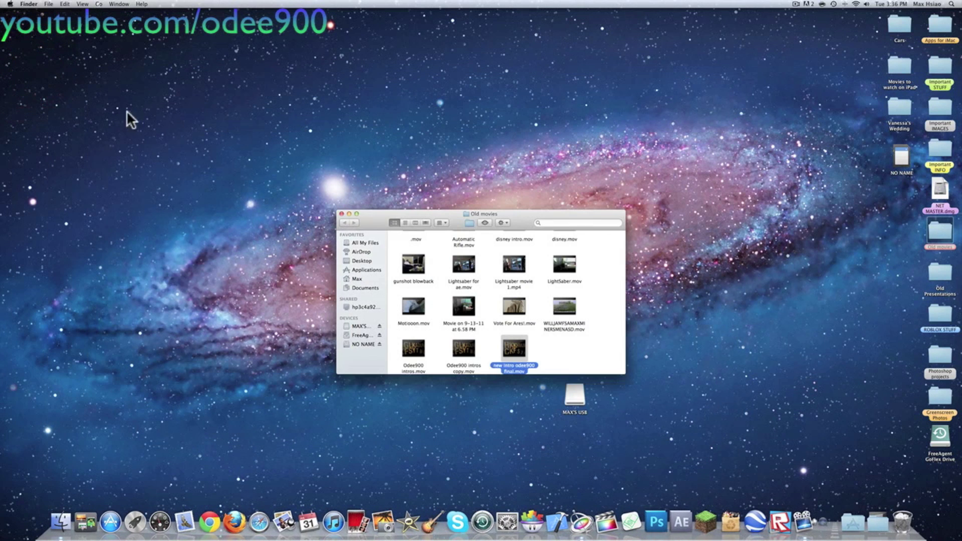
Close the Old movies Finder window
left_click(340, 213)
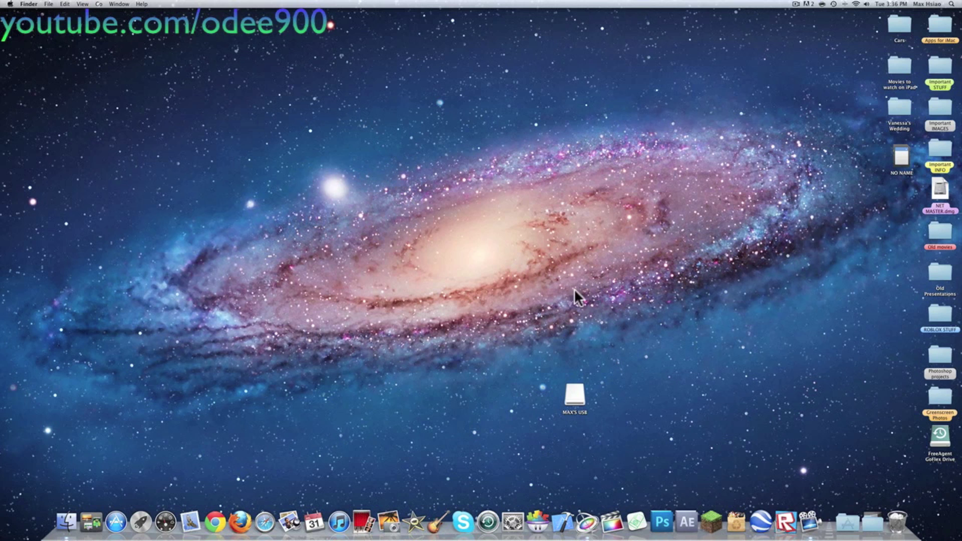